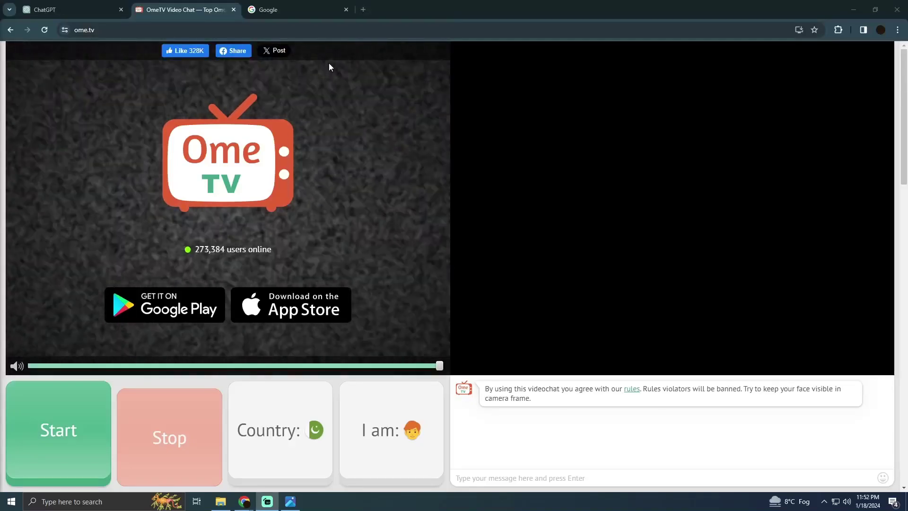
scroll(348, 163, "down", 1)
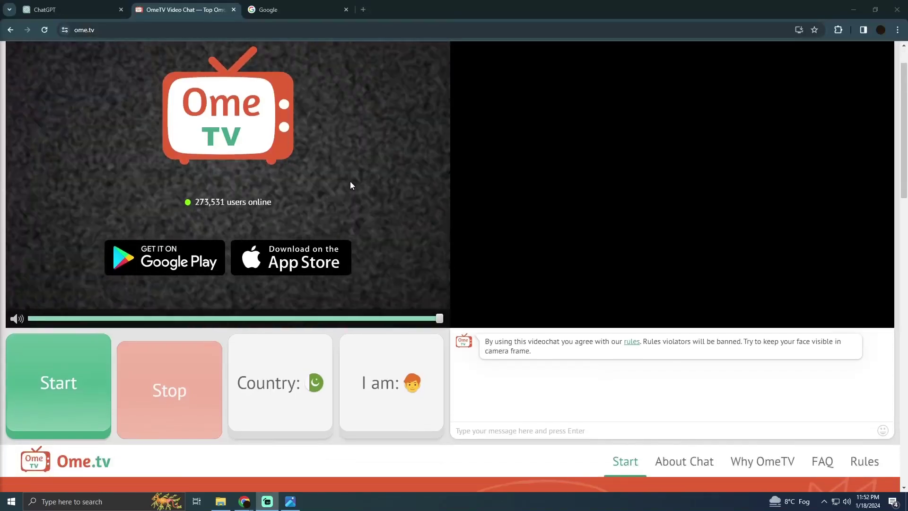
scroll(350, 186, "up", 1)
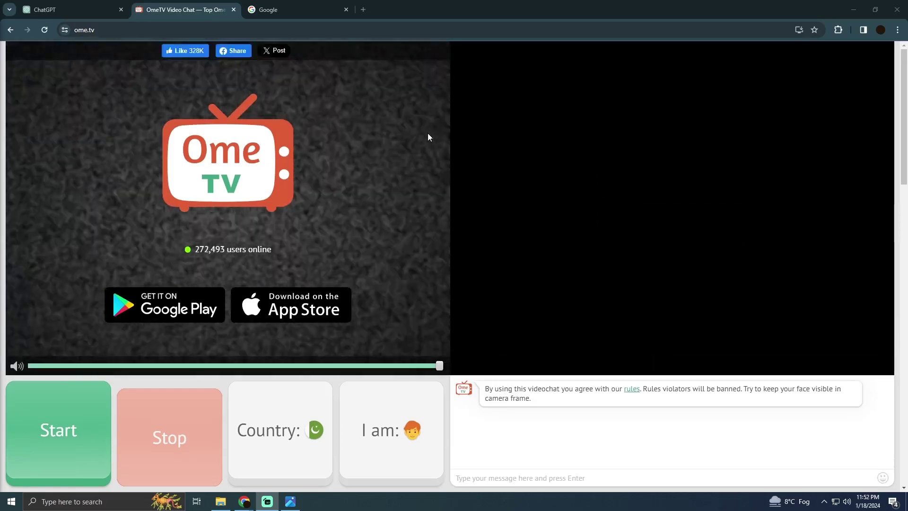
scroll(518, 174, "down", 3)
mouse_move(672, 142)
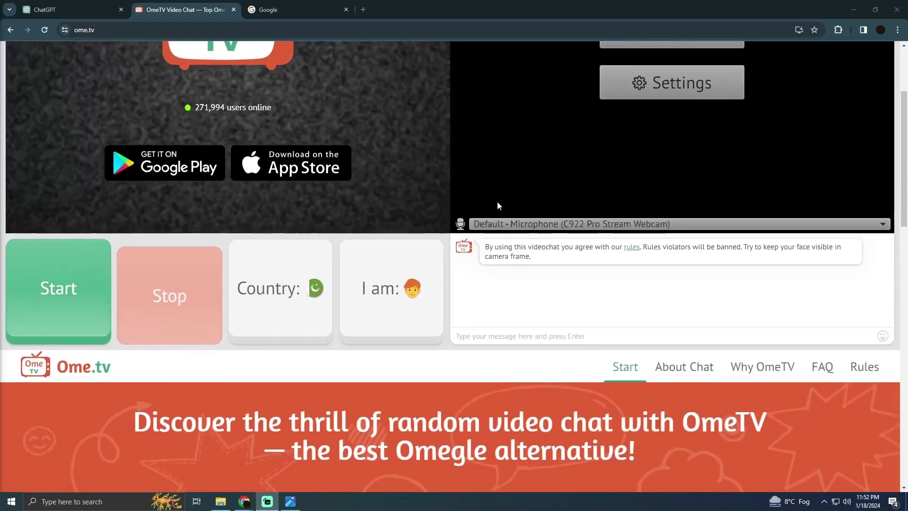
scroll(501, 201, "up", 3)
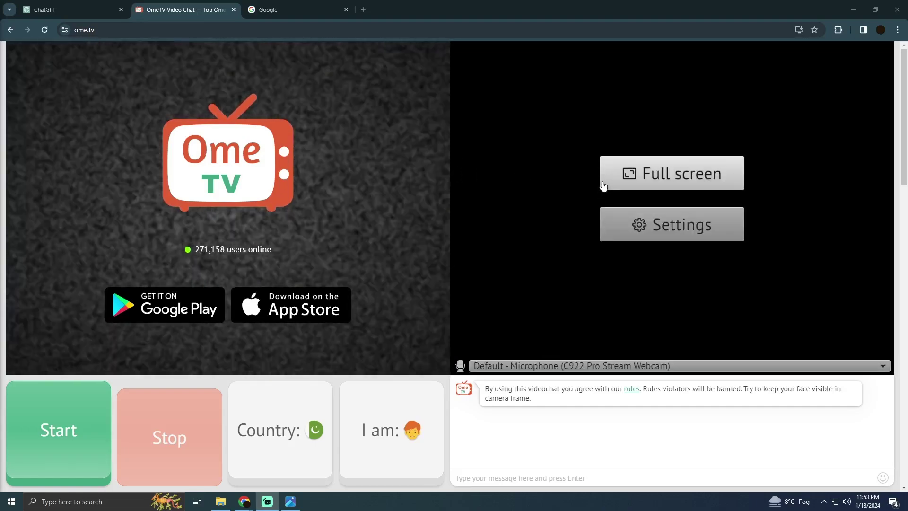
mouse_move(227, 141)
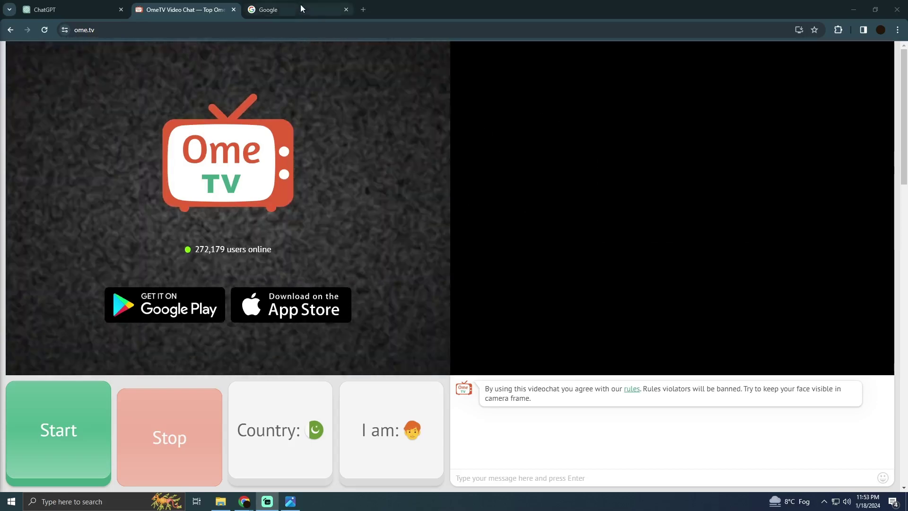
- Search Google for "warp" to find Cloudflare's 1.1.1.1 WARP page
left_click(298, 7)
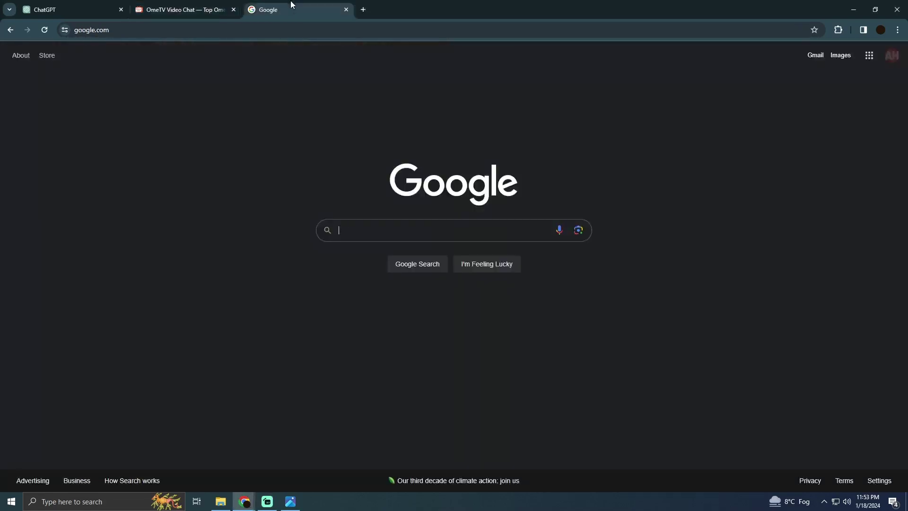
left_click(384, 228)
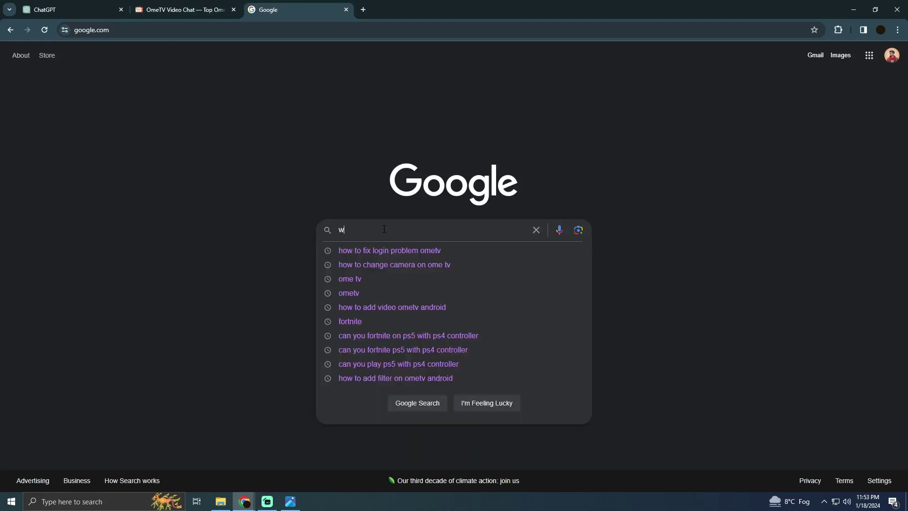
type("warp")
left_click(365, 245)
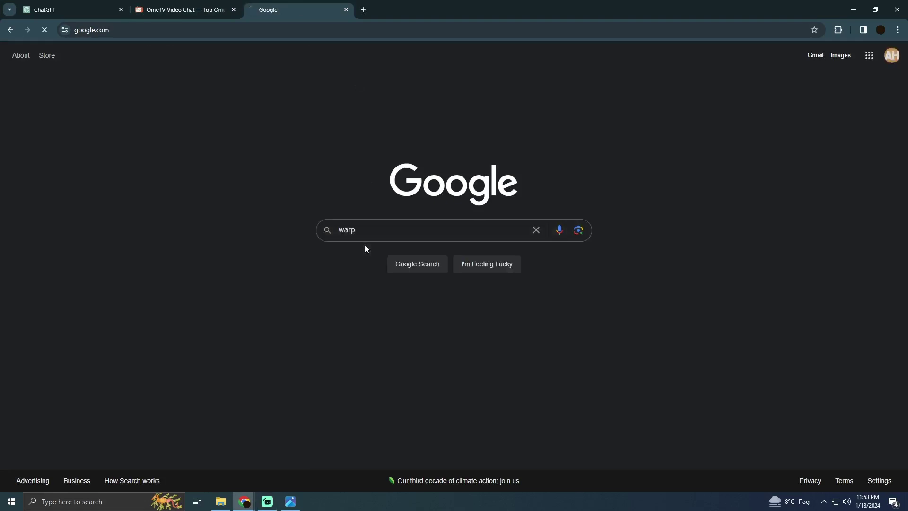
scroll(146, 324, "down", 2)
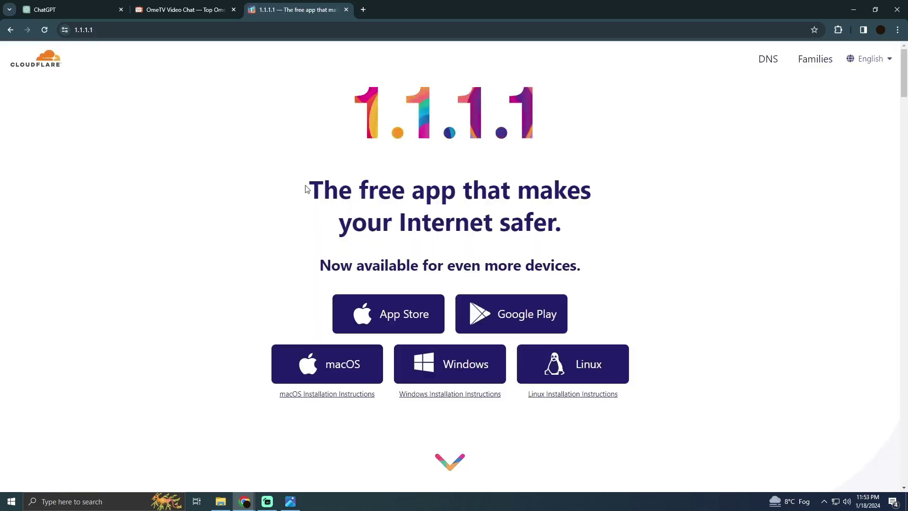
scroll(406, 304, "down", 1)
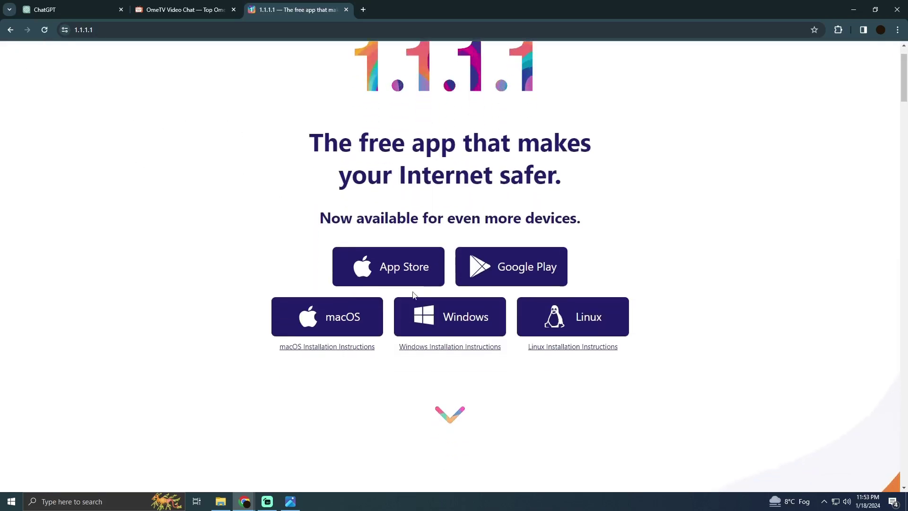
- Back on OmeTV, confirm Cloudflare WARP shows Connected from the system tray
left_click(184, 9)
left_click(825, 502)
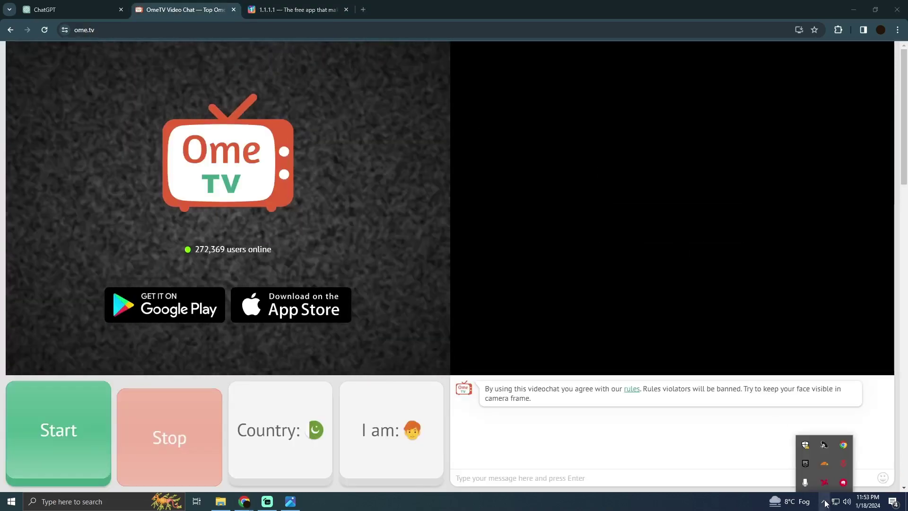
left_click(824, 464)
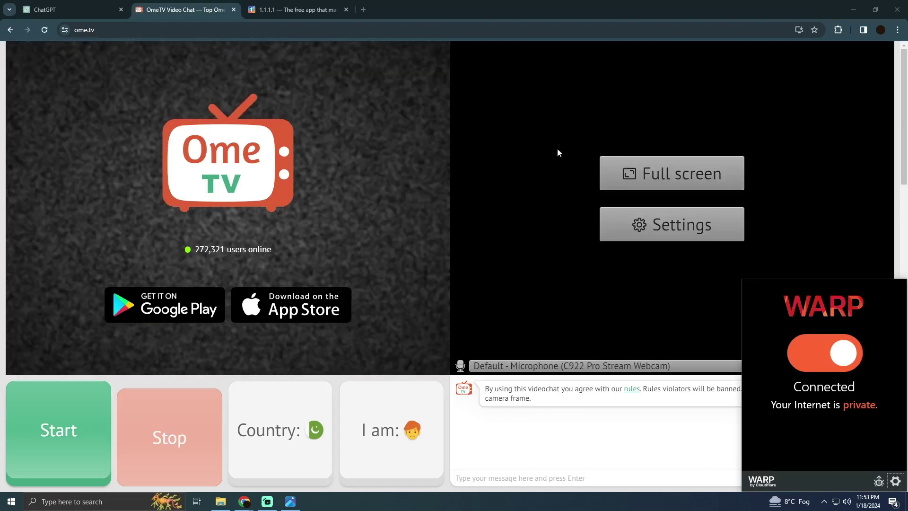
left_click(547, 213)
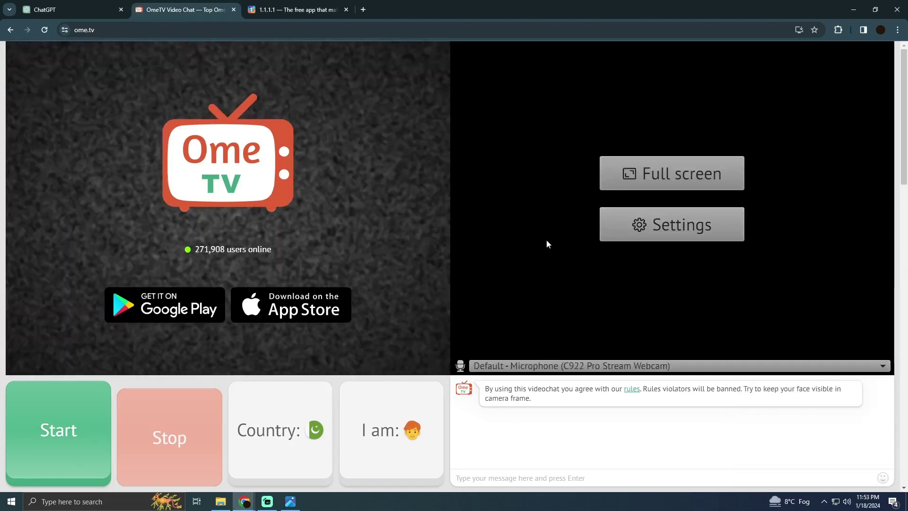